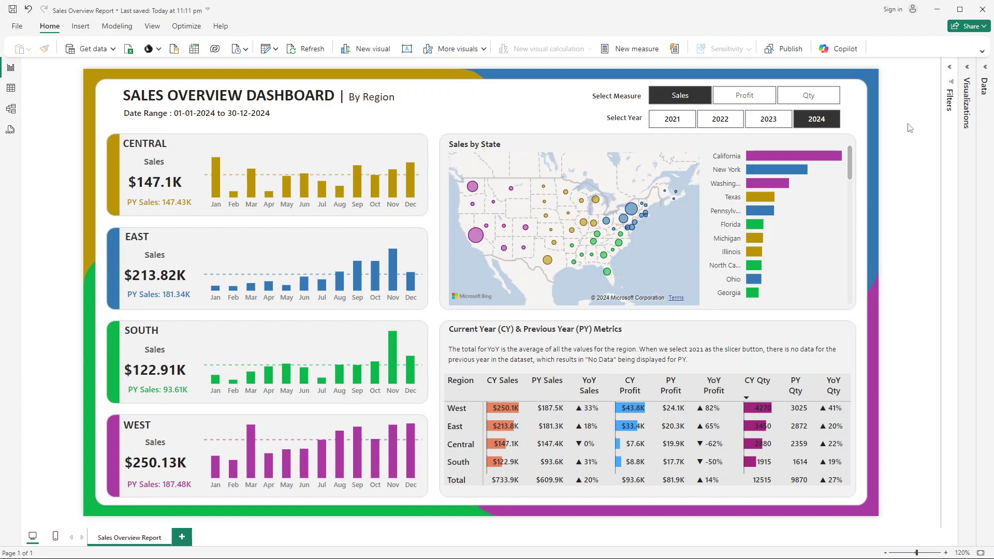
View the dashboard by the Profit measure, by Qty, and by Sales again
click(719, 97)
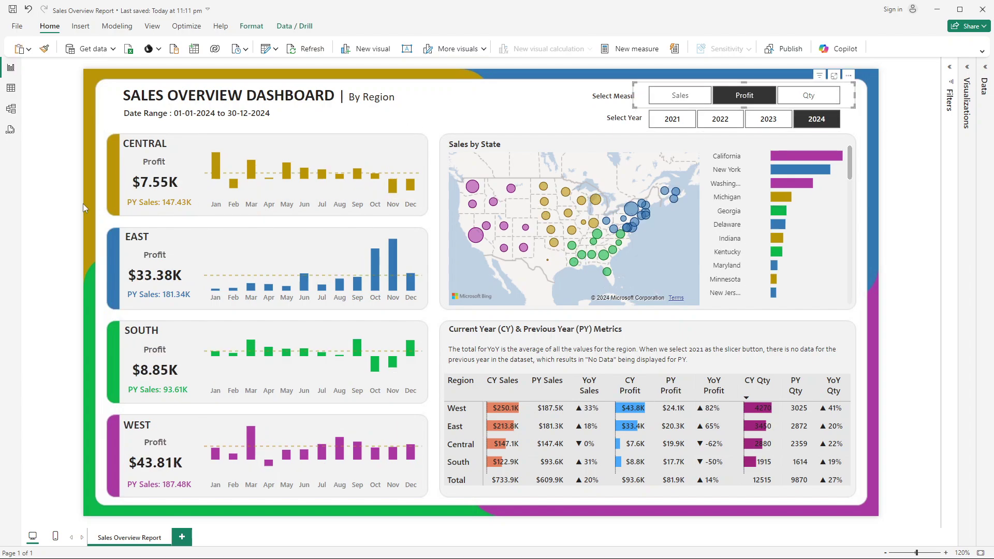
click(819, 103)
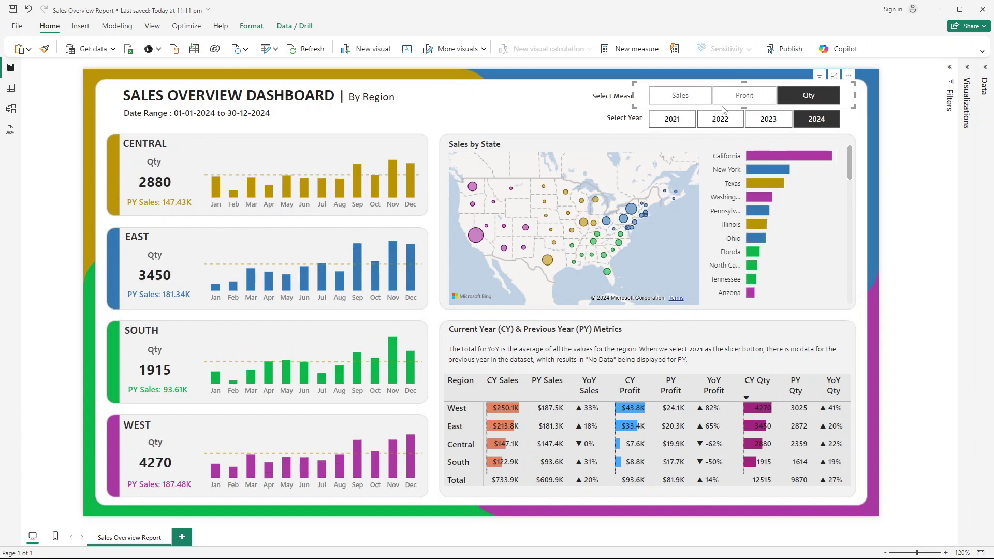
click(693, 103)
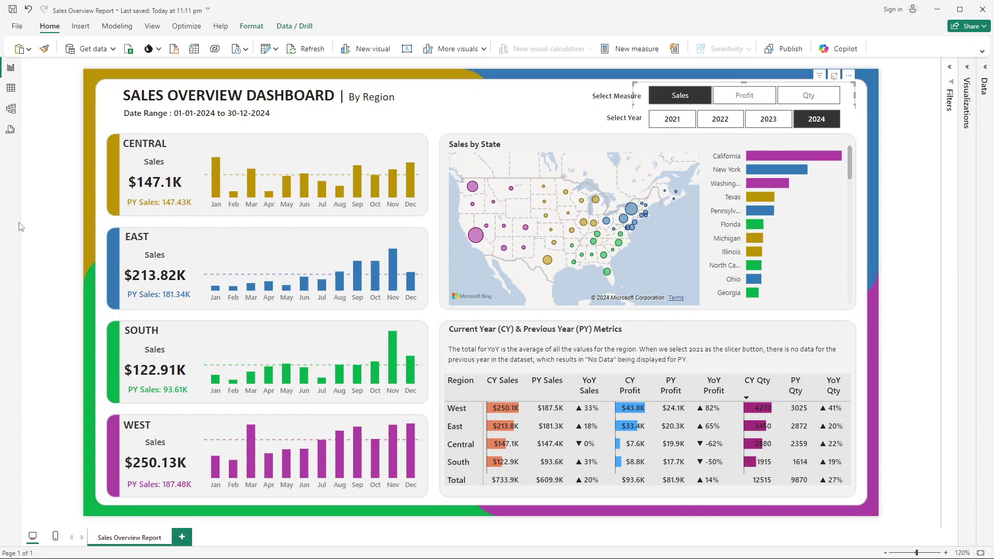
click(59, 212)
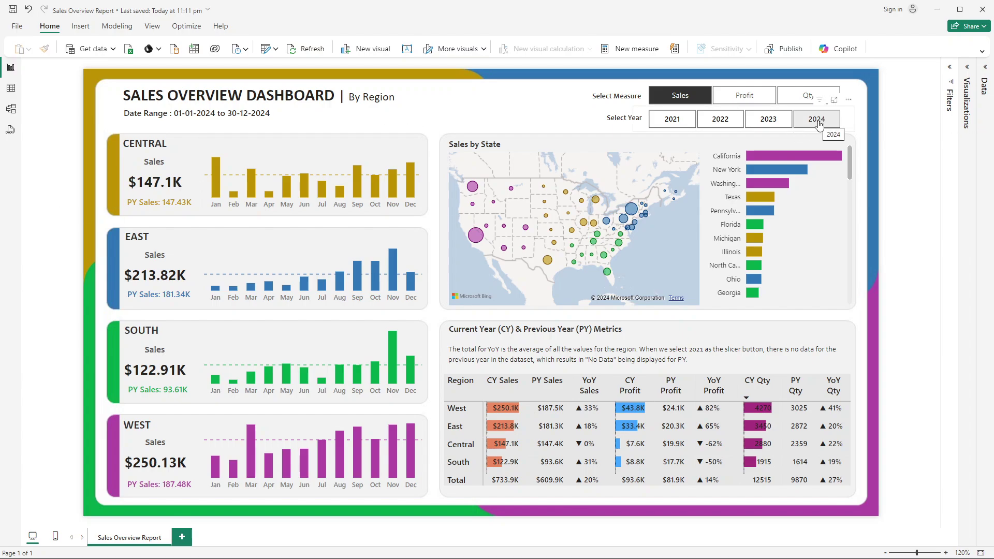
View the dashboard's sales for 2023 and 2022, and return the year selection to 2024
click(784, 127)
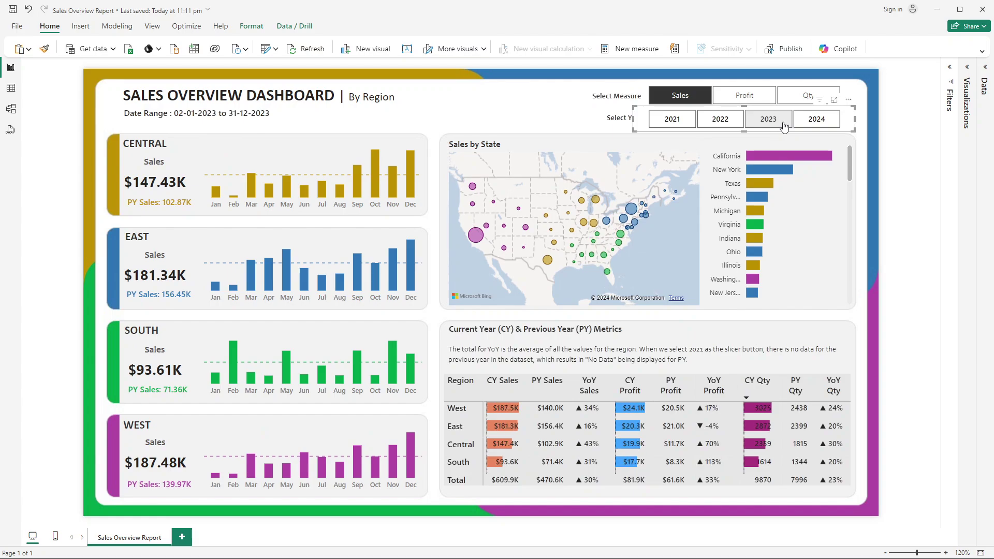
click(721, 129)
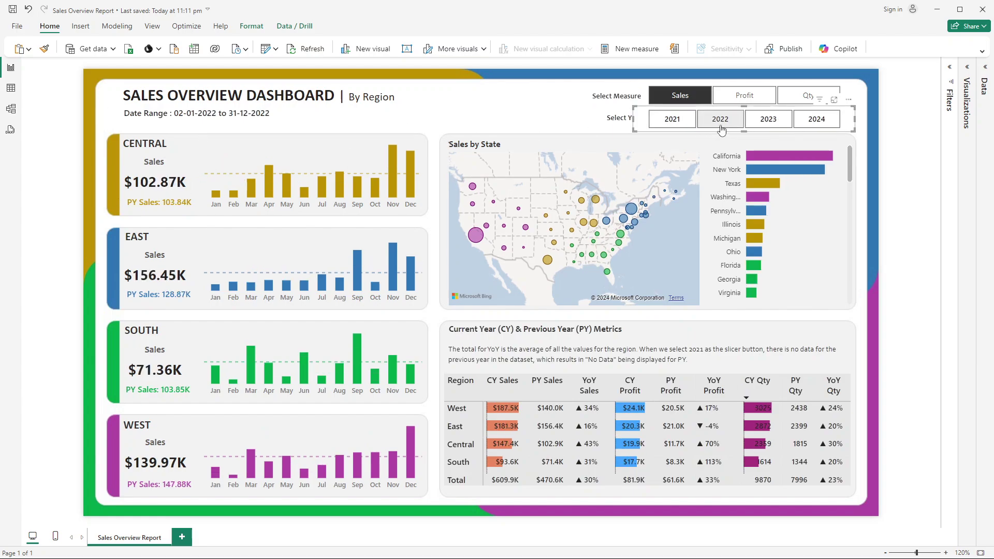
click(796, 127)
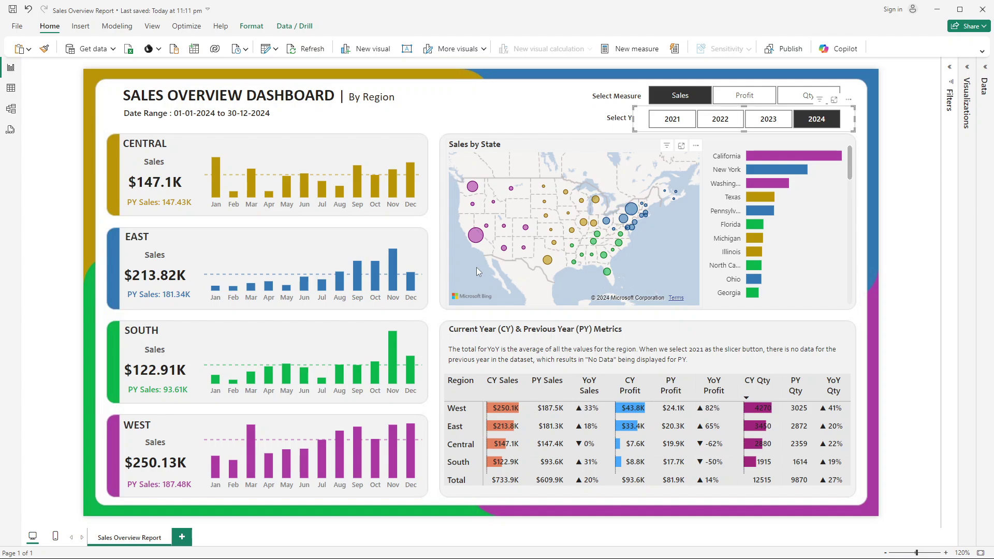
click(862, 130)
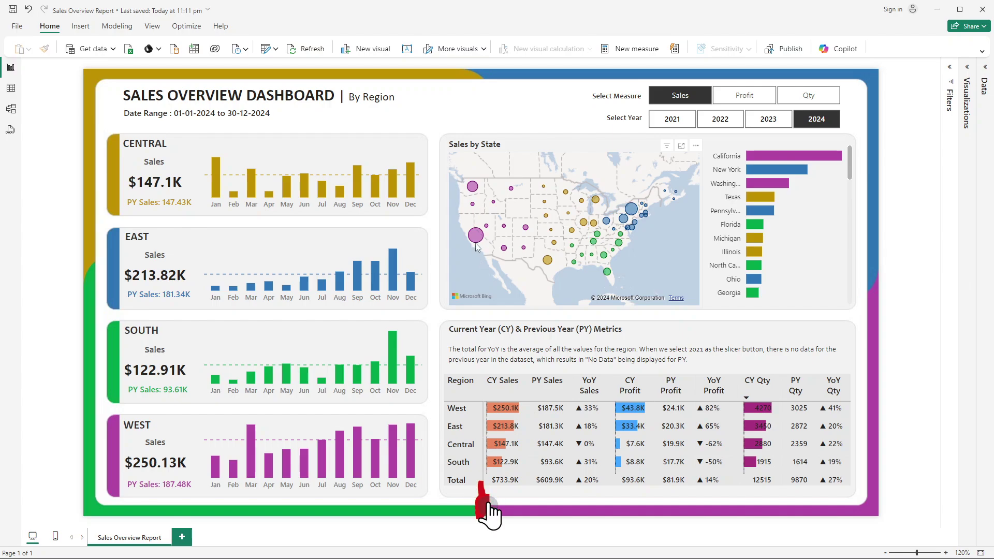
Inspect the data point details for California and New York on the Sales by State map
mouse_move(479, 242)
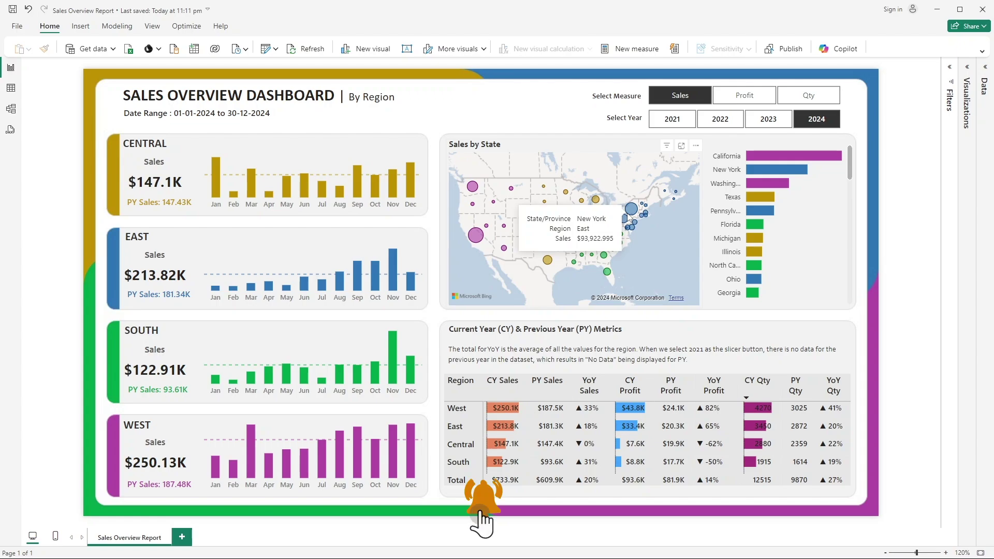
mouse_move(612, 264)
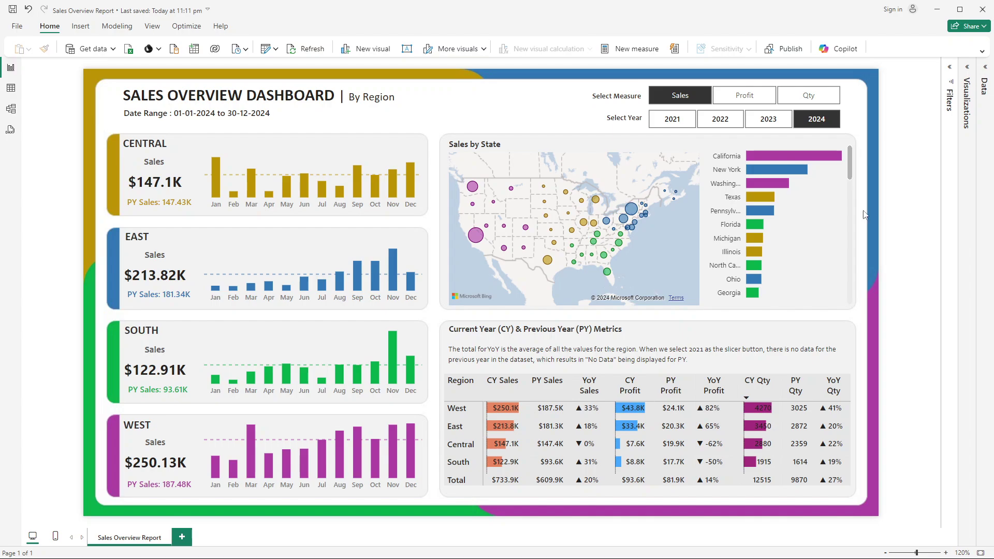
View the 2023 results by Profit and by Qty, and show the Qty figures for 2024
mouse_move(803, 164)
click(768, 119)
click(754, 99)
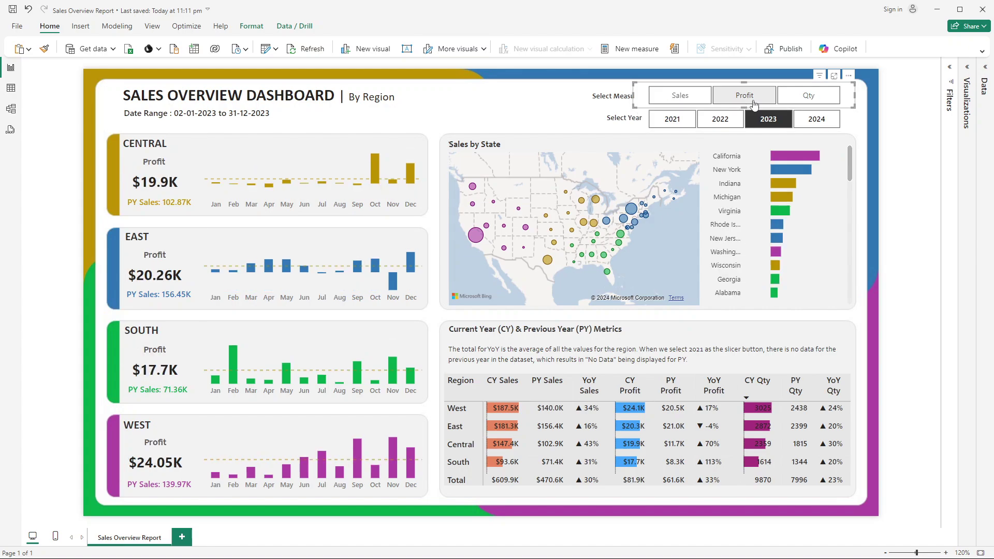
click(811, 100)
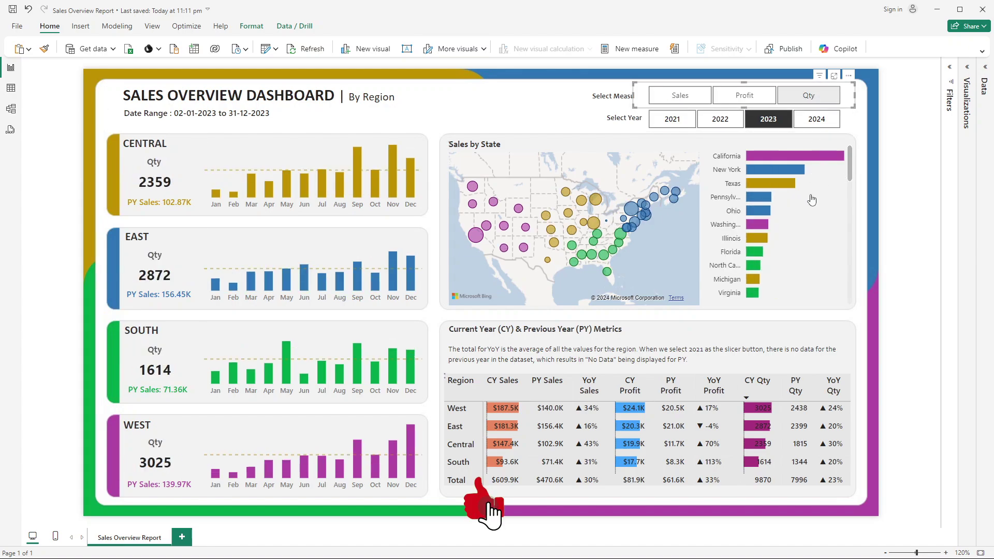
click(804, 126)
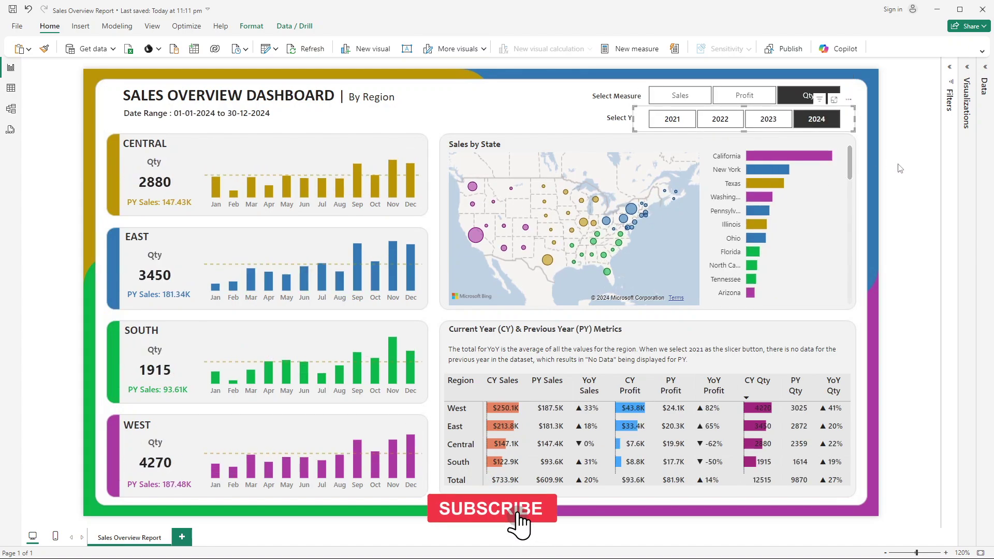
click(900, 168)
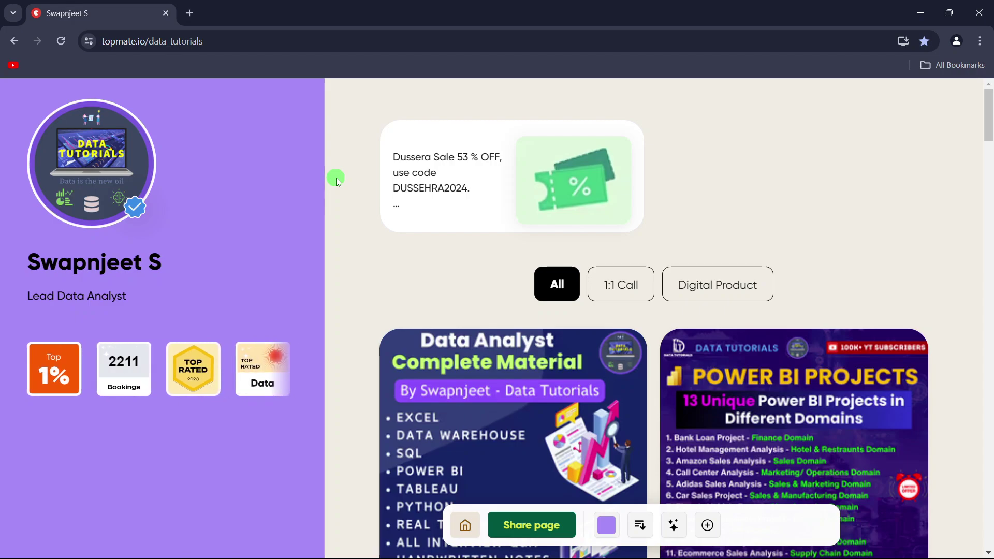
On the Topmate page, open Data Analyst Complete Material - 2024 Edition, review its description, and return to the product list
scroll(336, 179, down, 3)
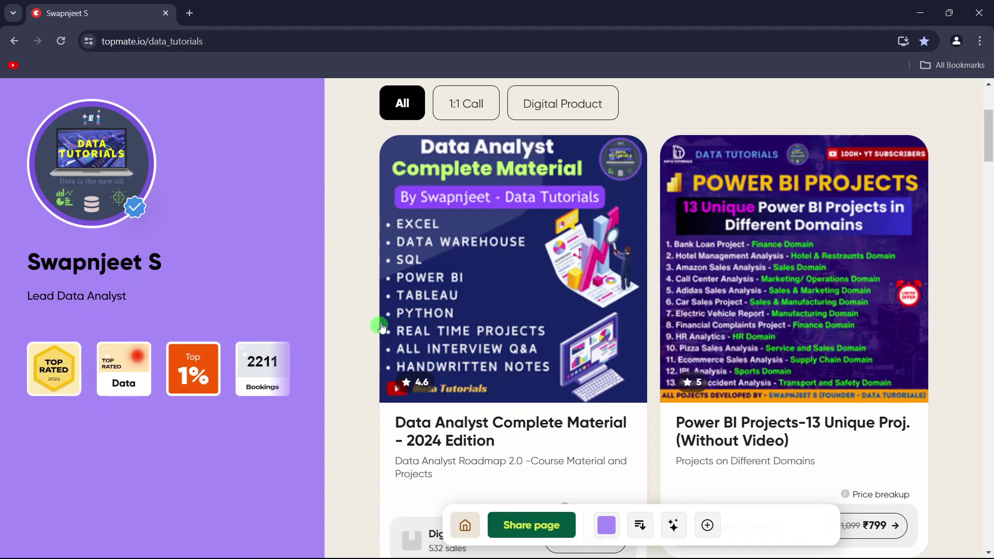
click(452, 289)
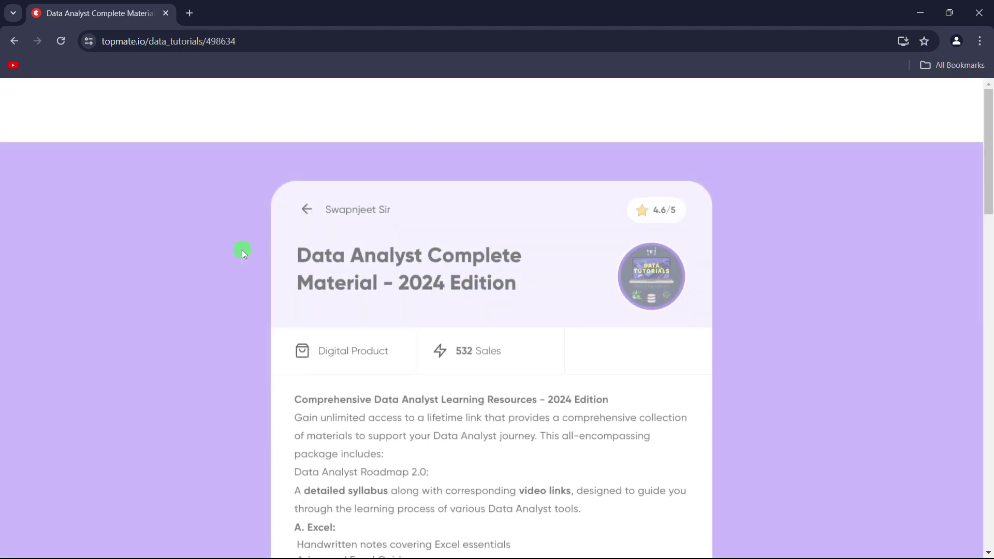
scroll(215, 278, down, 8)
scroll(394, 263, down, 15)
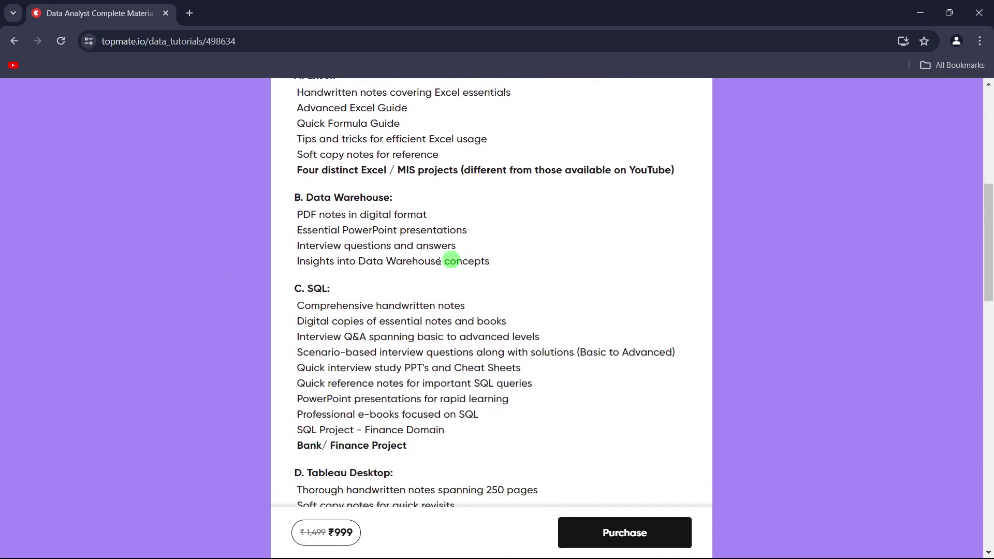
scroll(322, 283, down, 7)
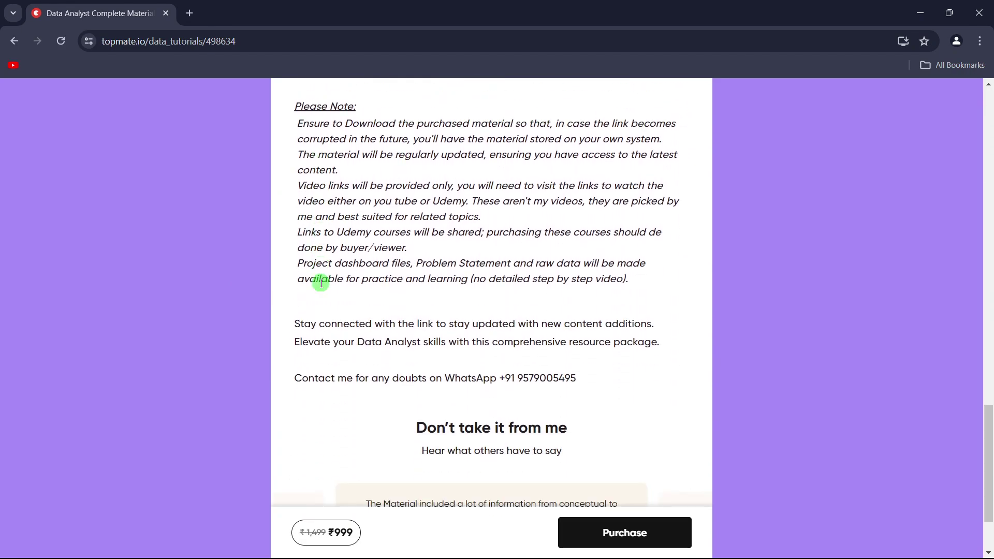
scroll(321, 281, up, 13)
scroll(355, 292, up, 15)
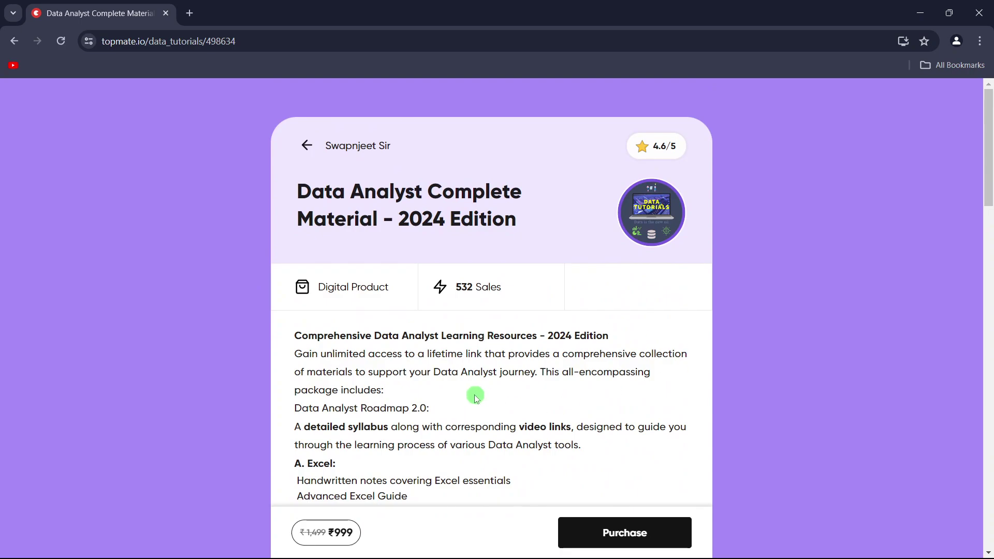
click(22, 45)
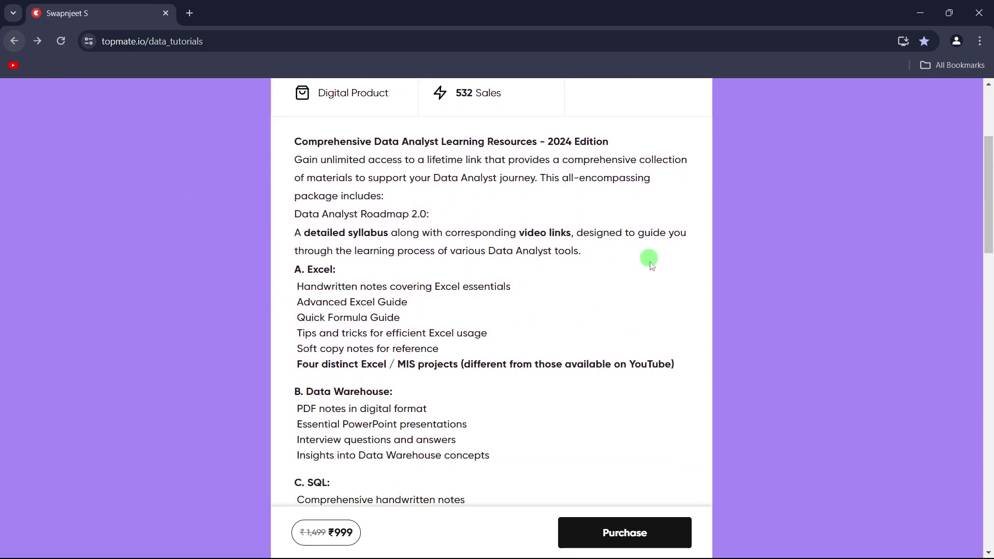
Open the Power BI Projects-13 Unique Proj. product, review the included projects, and return to the product list
scroll(356, 311, down, 3)
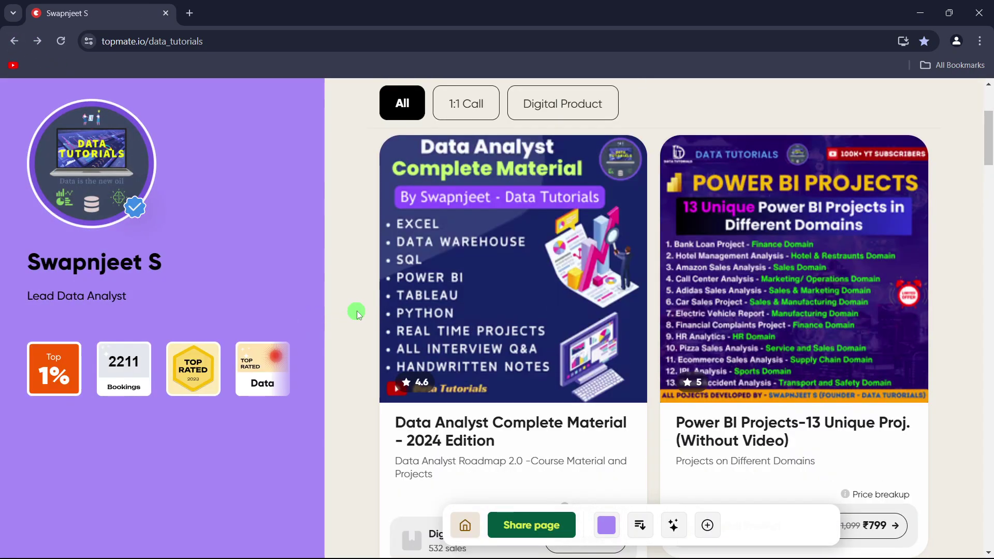
click(799, 281)
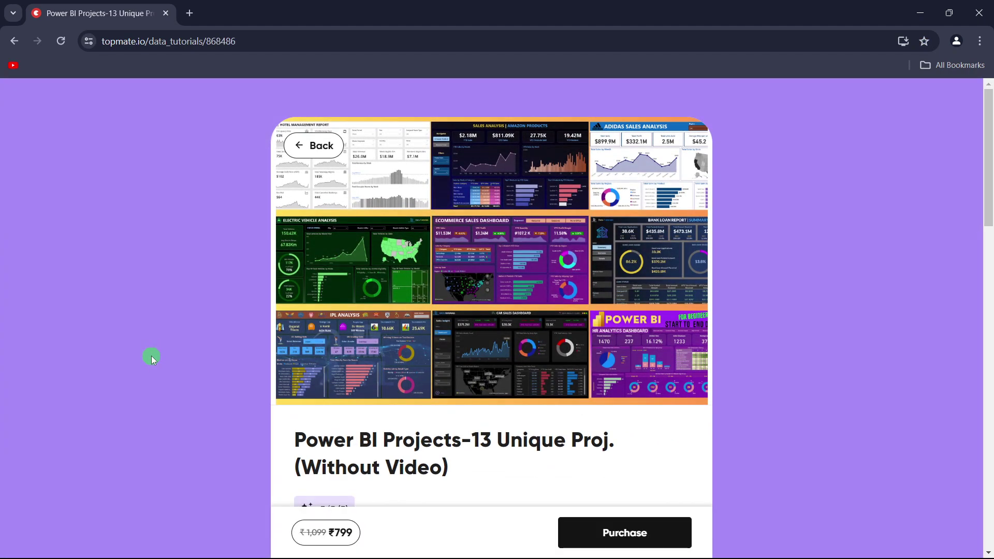
scroll(151, 355, down, 1)
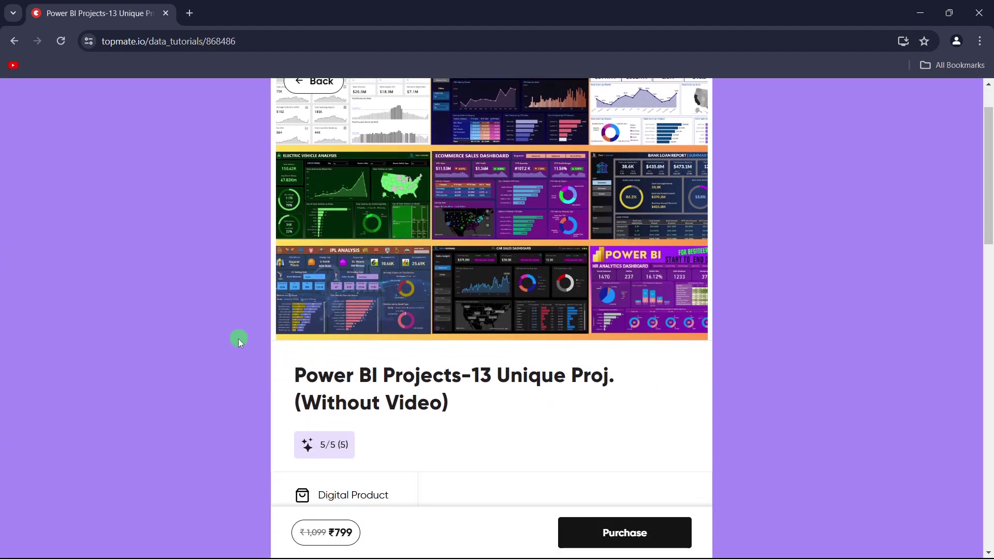
scroll(204, 347, down, 8)
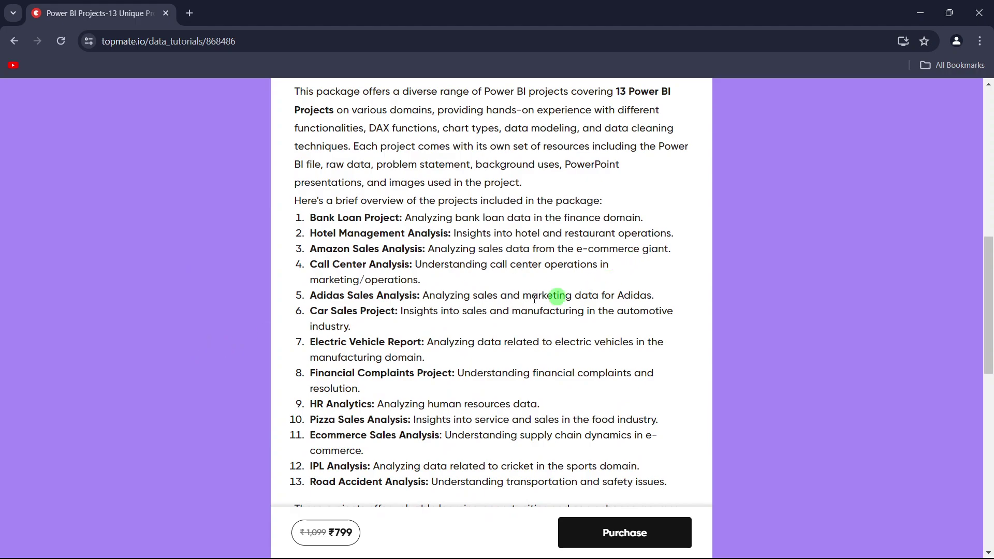
scroll(466, 264, up, 1)
scroll(440, 270, down, 1)
click(14, 41)
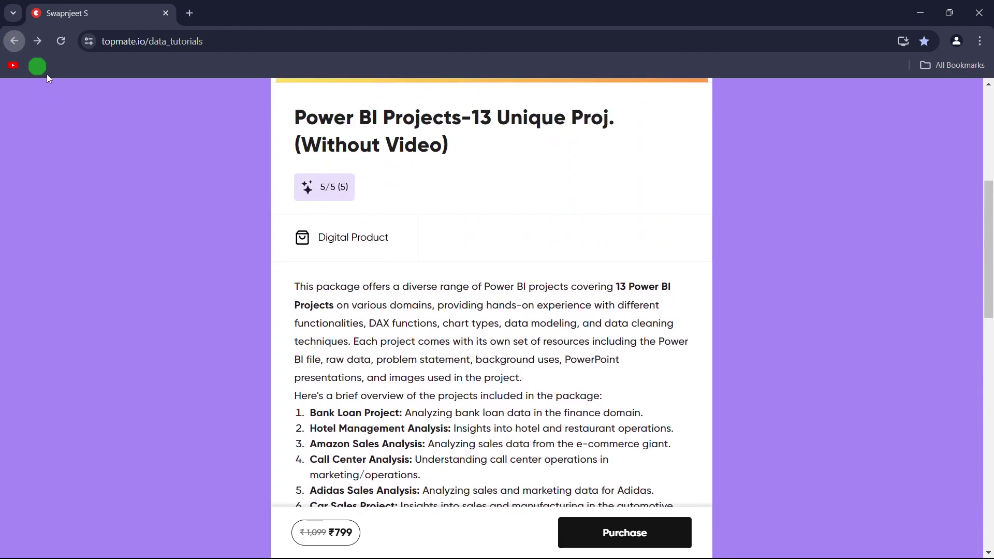
Browse the remaining digital products and mock interview offers in the list, and return to its beginning
scroll(967, 295, down, 3)
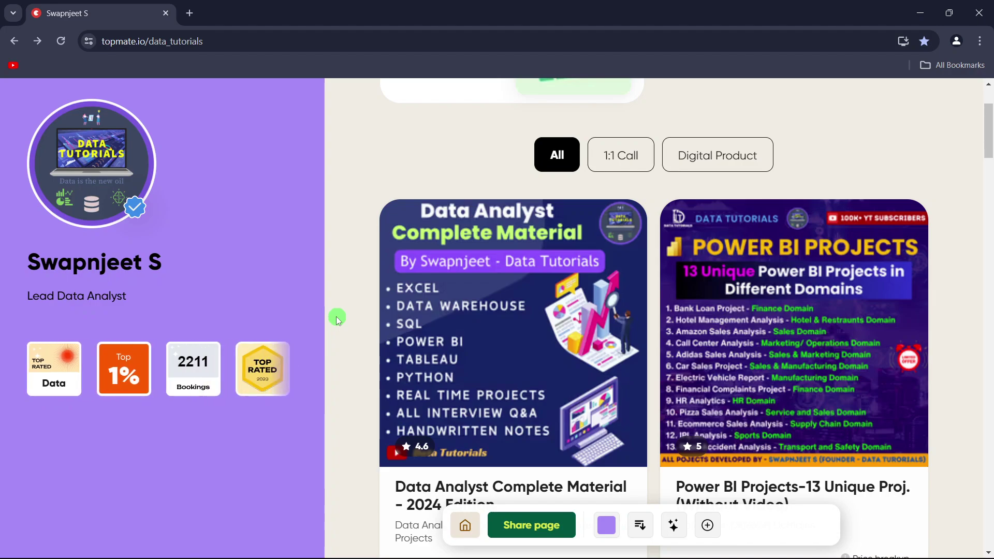
scroll(941, 259, down, 7)
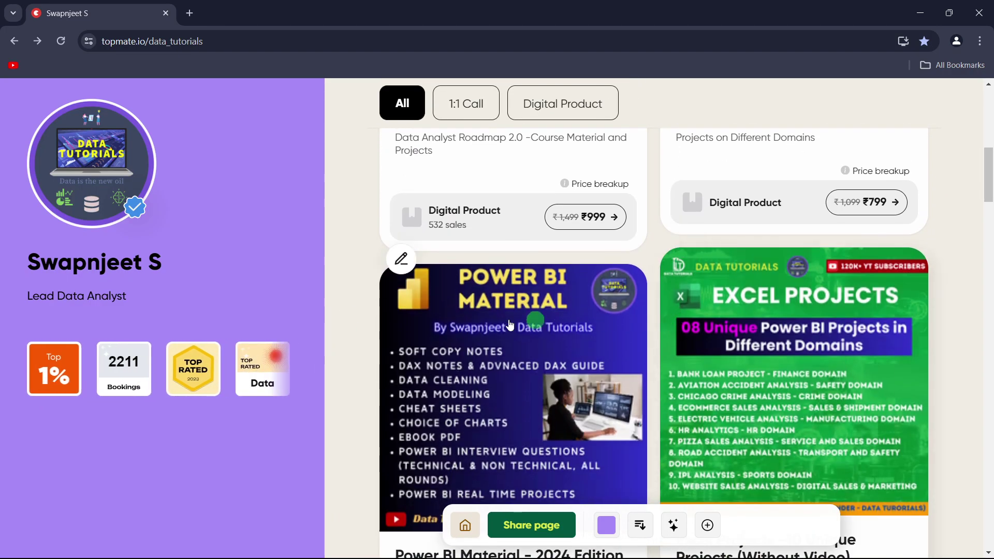
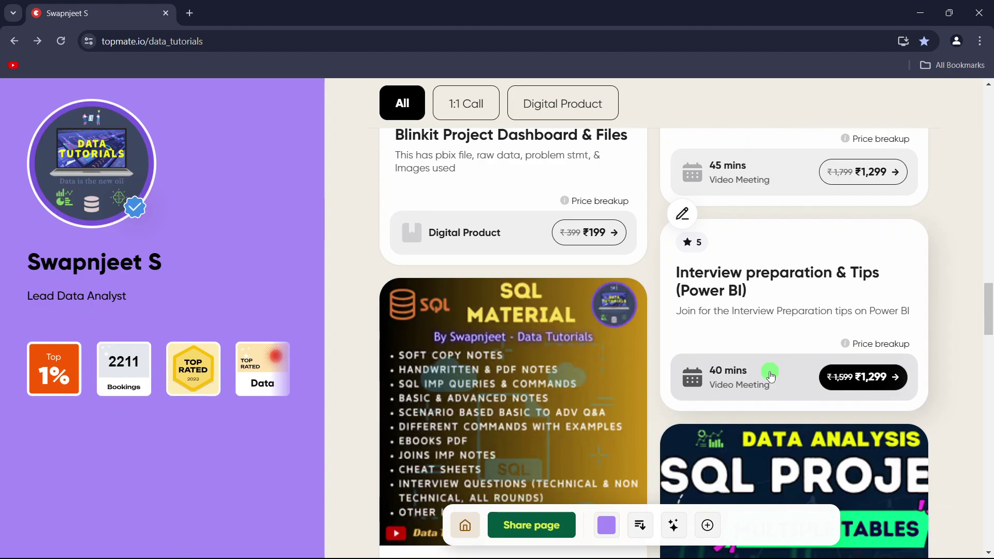
scroll(533, 368, down, 10)
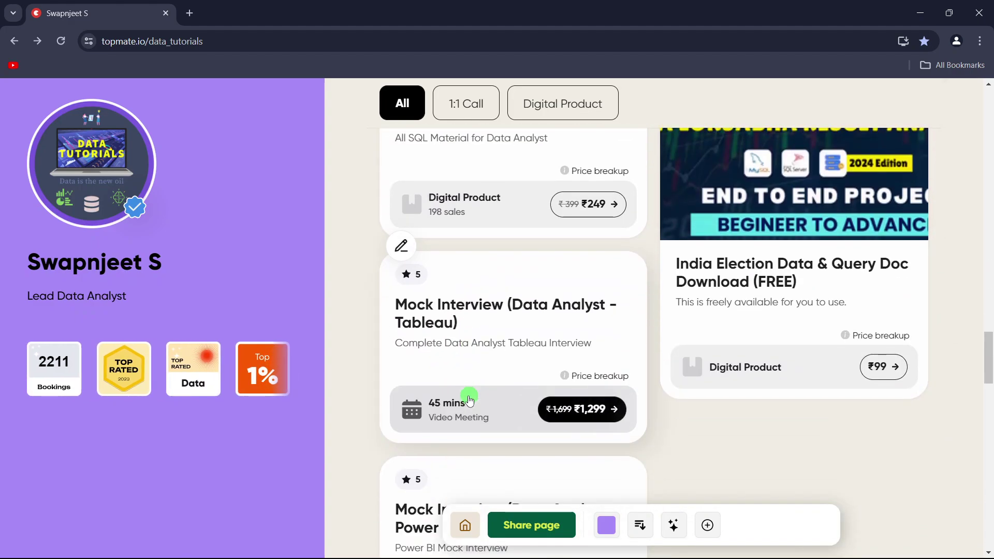
scroll(470, 400, up, 10)
scroll(470, 400, up, 20)
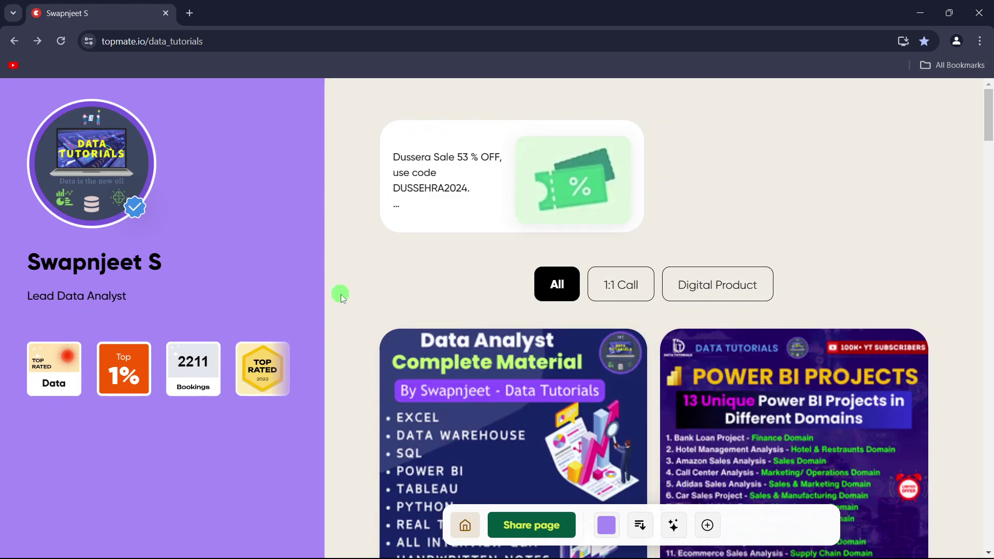
Examine the Dussera sale banner's discount offer and coupon code
mouse_move(482, 171)
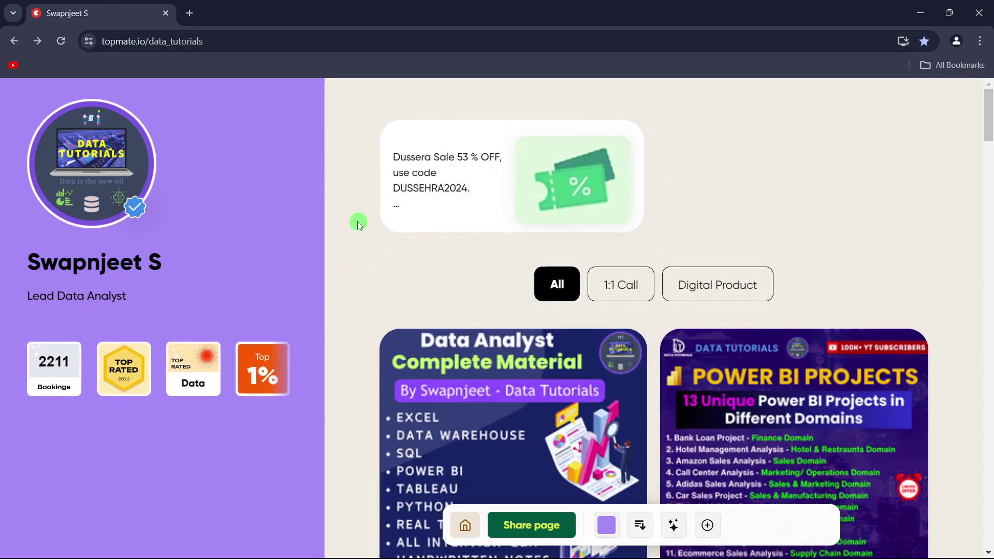
mouse_move(421, 190)
drag(468, 187, 352, 165)
click(352, 165)
mouse_move(471, 185)
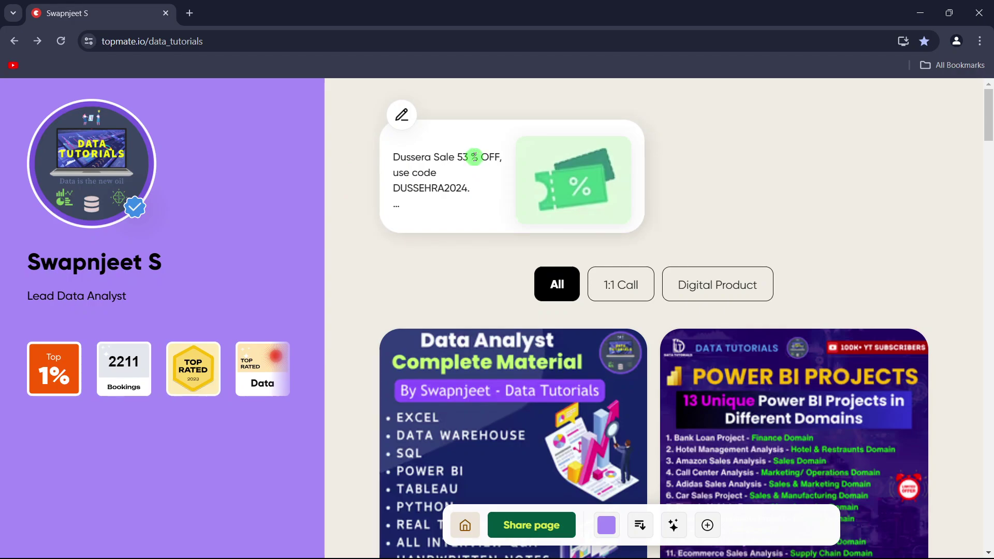
drag(471, 156, 458, 156)
click(355, 162)
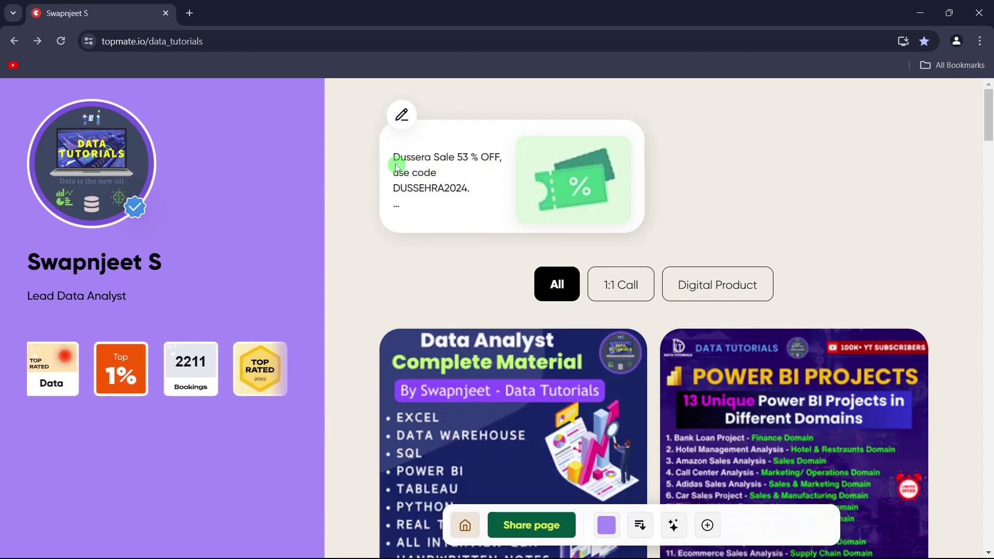
mouse_move(484, 186)
mouse_down()
mouse_move(394, 173)
mouse_move(383, 158)
mouse_up()
click(476, 161)
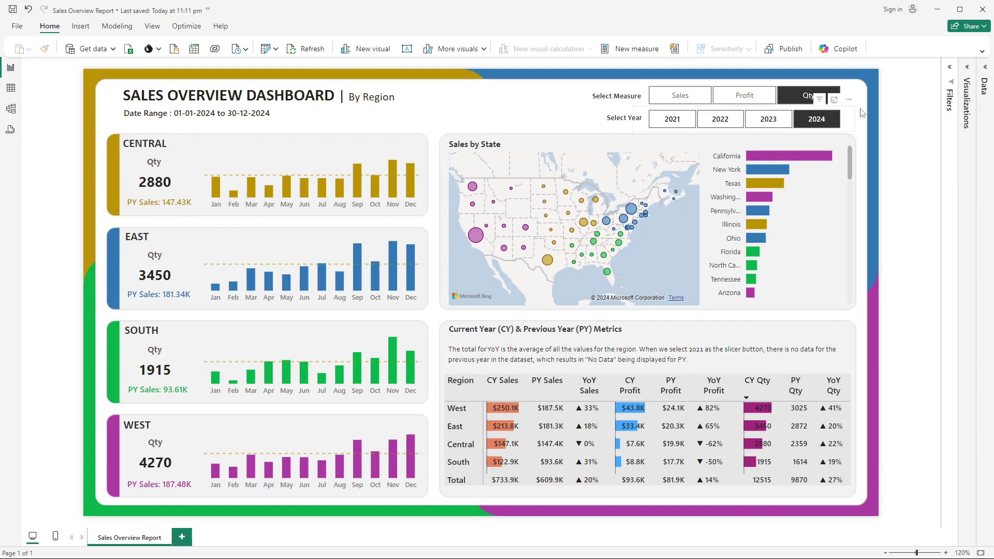
click(808, 123)
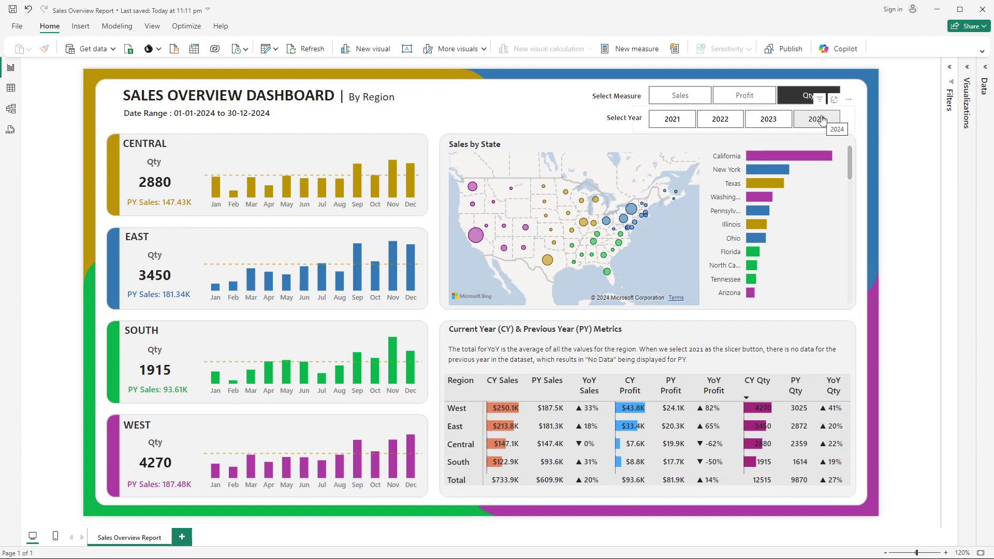
Preview the dashboard for 2024 and 2023, and set the year selection back to 2024
click(822, 120)
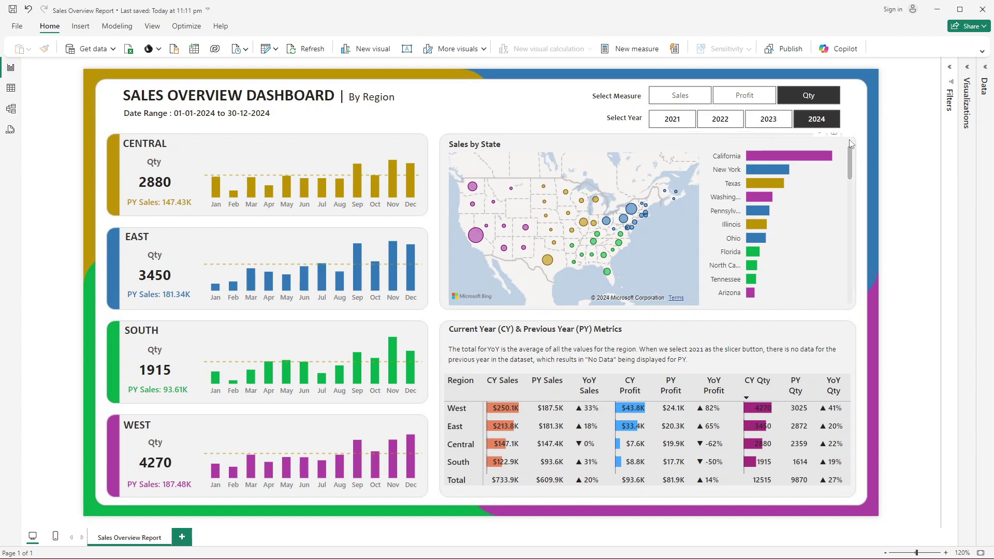
click(805, 129)
click(773, 124)
click(775, 127)
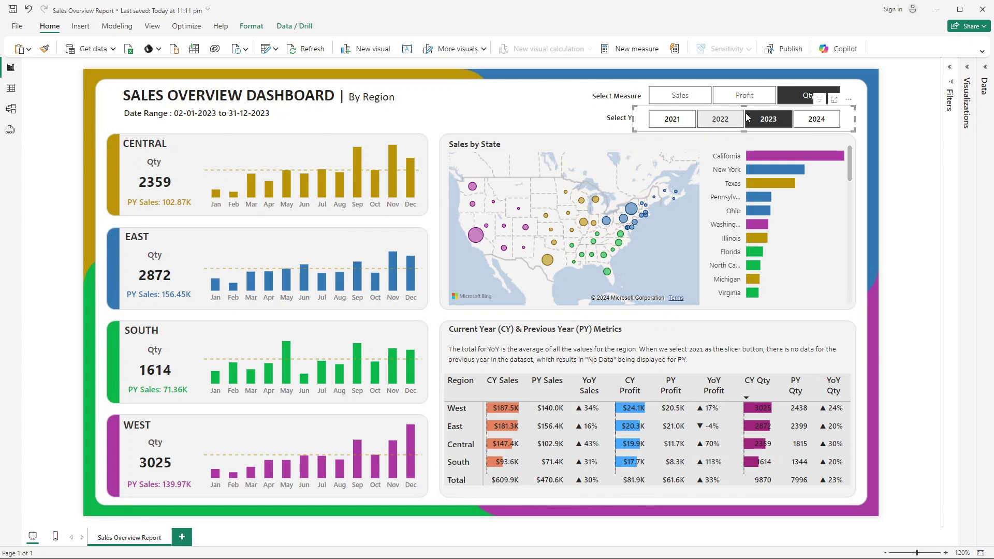
click(772, 124)
click(904, 175)
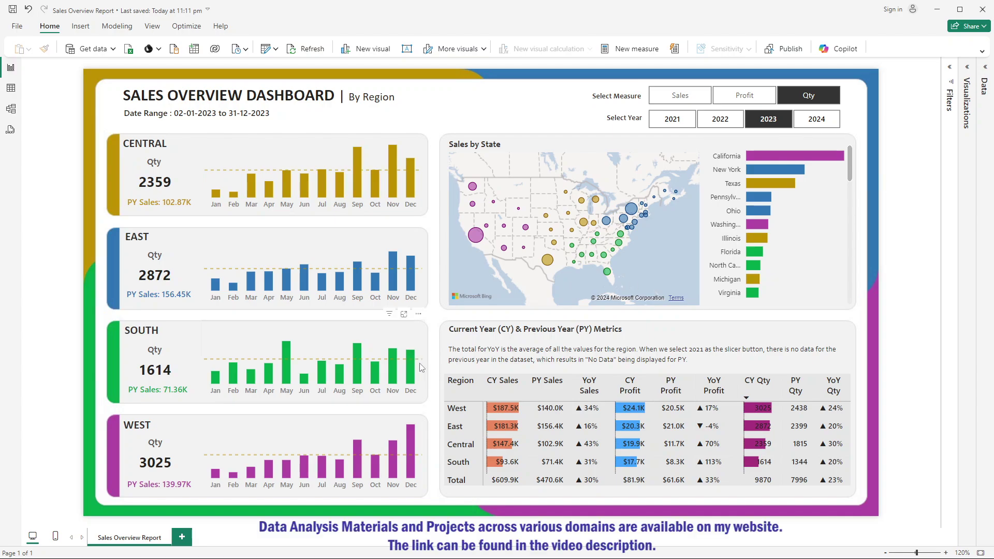
click(811, 124)
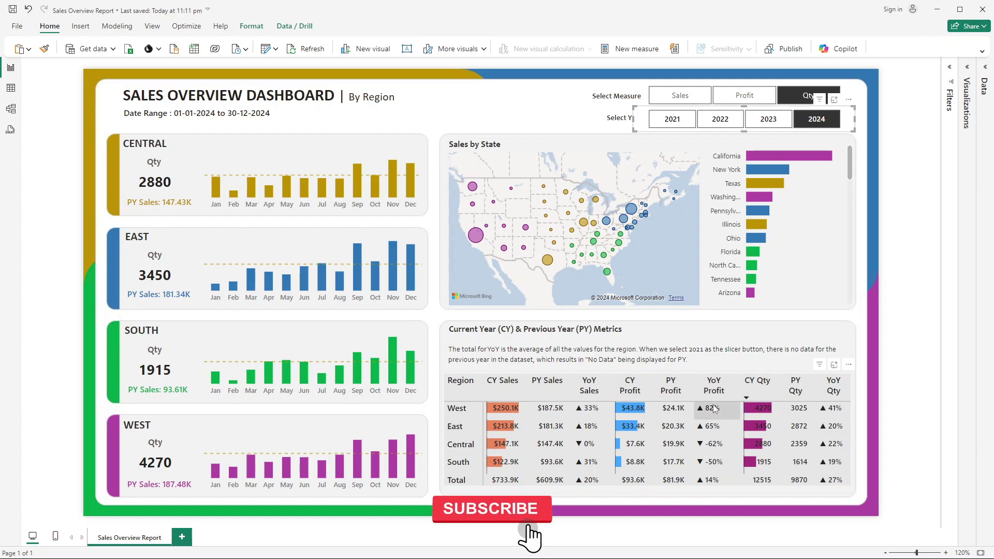
click(29, 136)
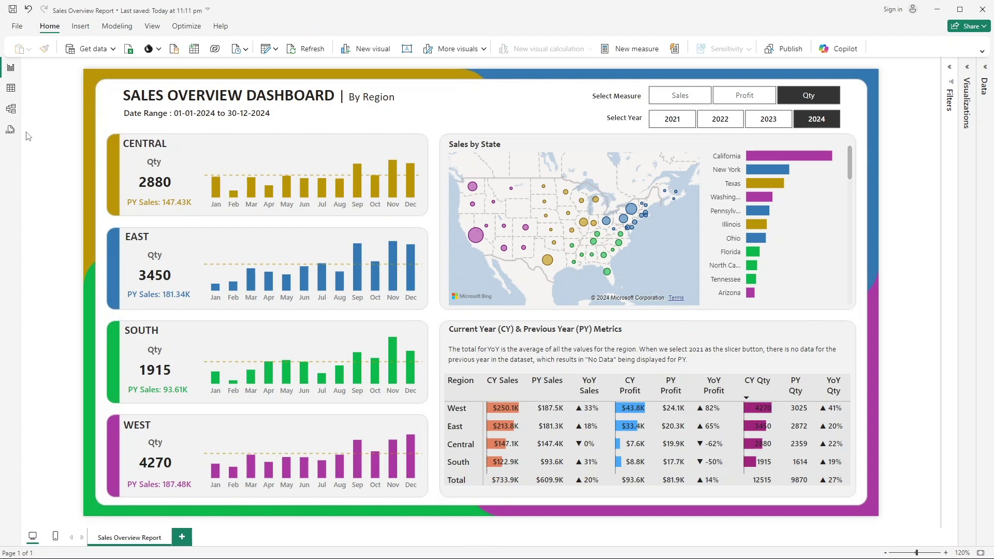
Review the table relationships in the data model and the Calendar Table's DAX formula, and return to the report
click(11, 130)
click(12, 113)
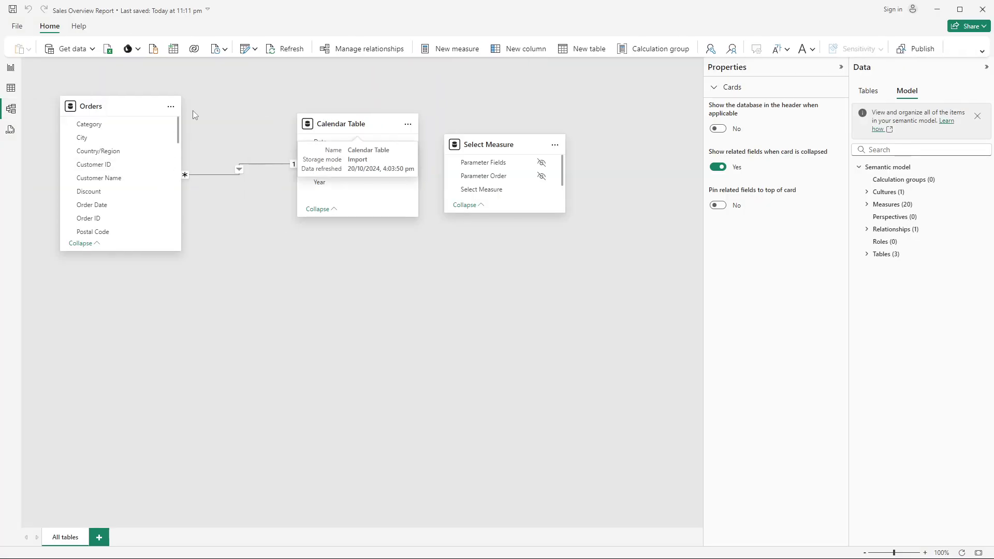
click(10, 88)
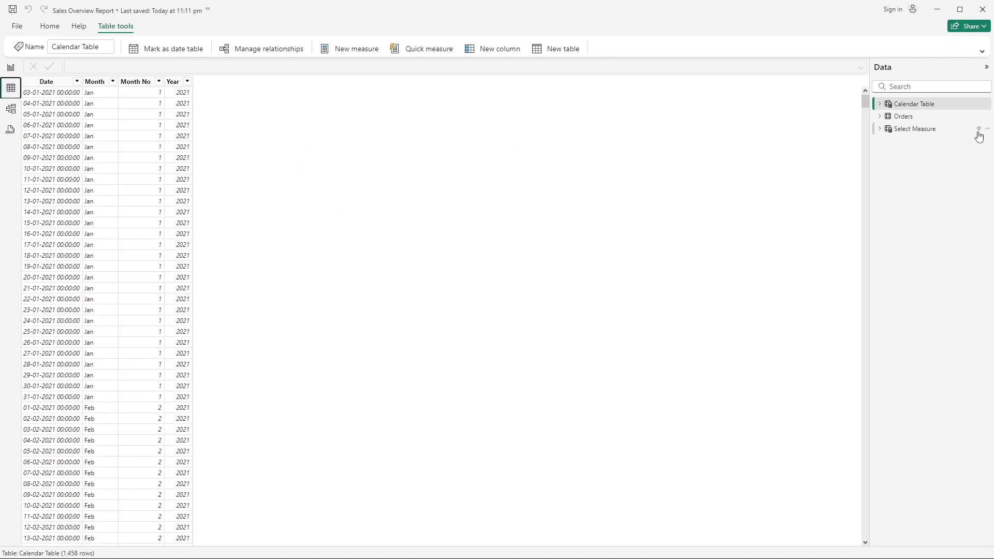
click(918, 104)
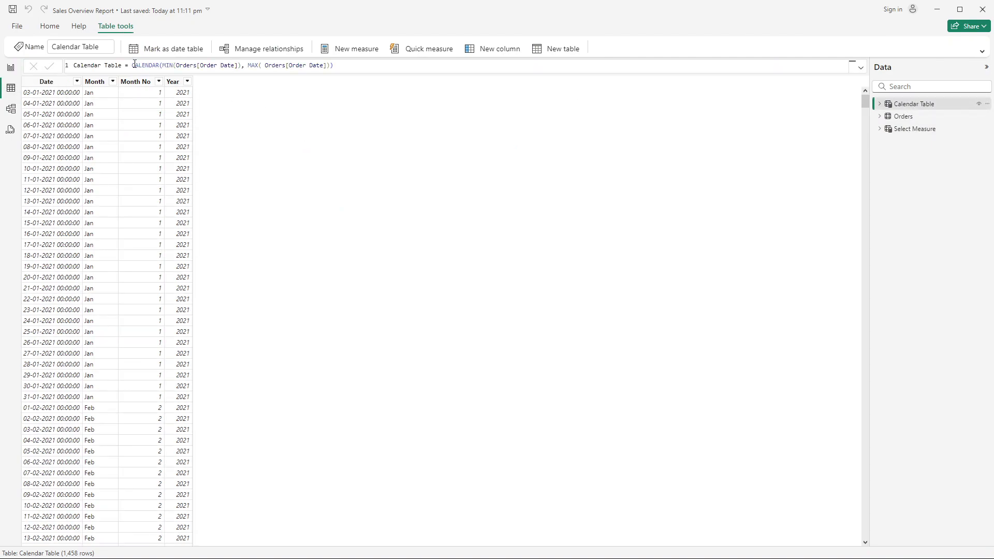
click(325, 67)
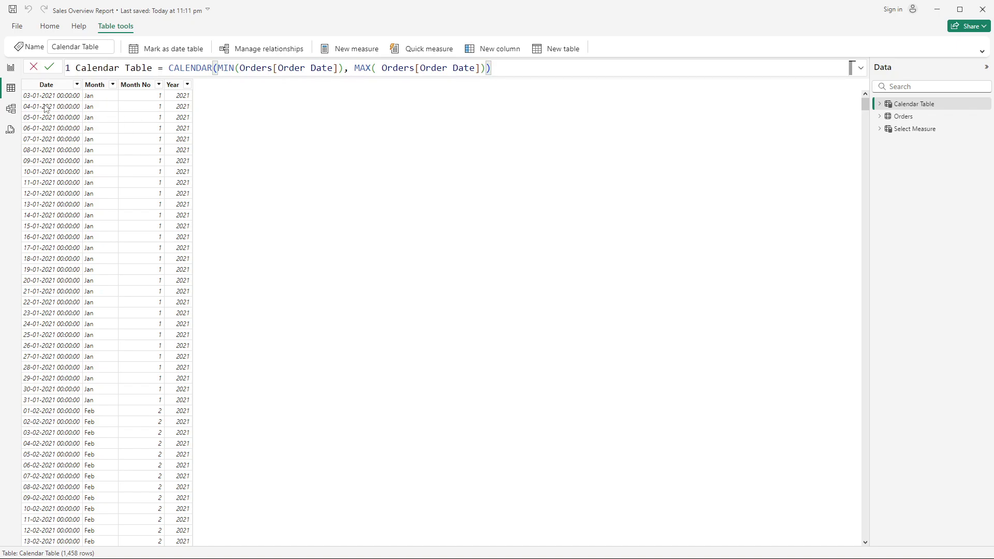
click(10, 68)
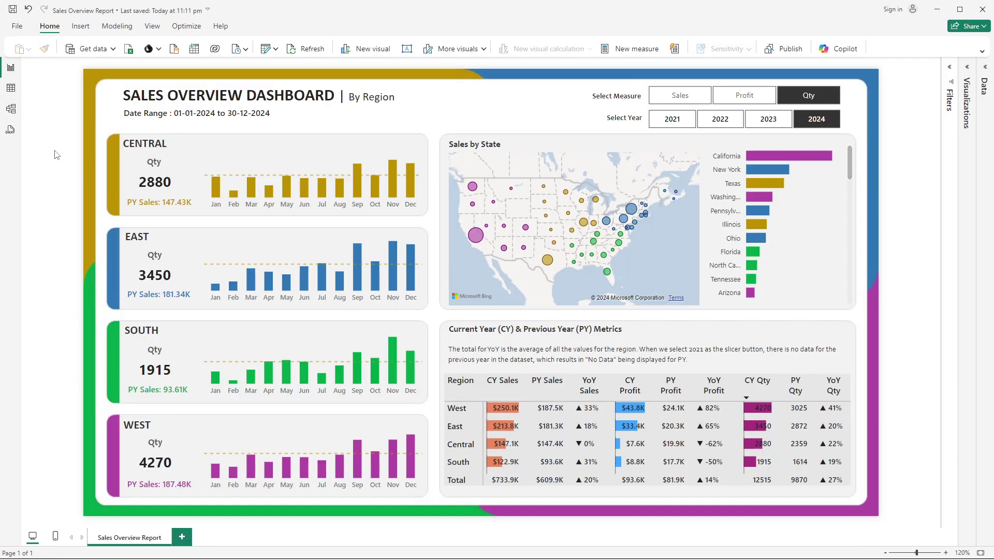
Show the report's fields and review the DAX formula of the CY Sales measure in the Orders table
click(967, 67)
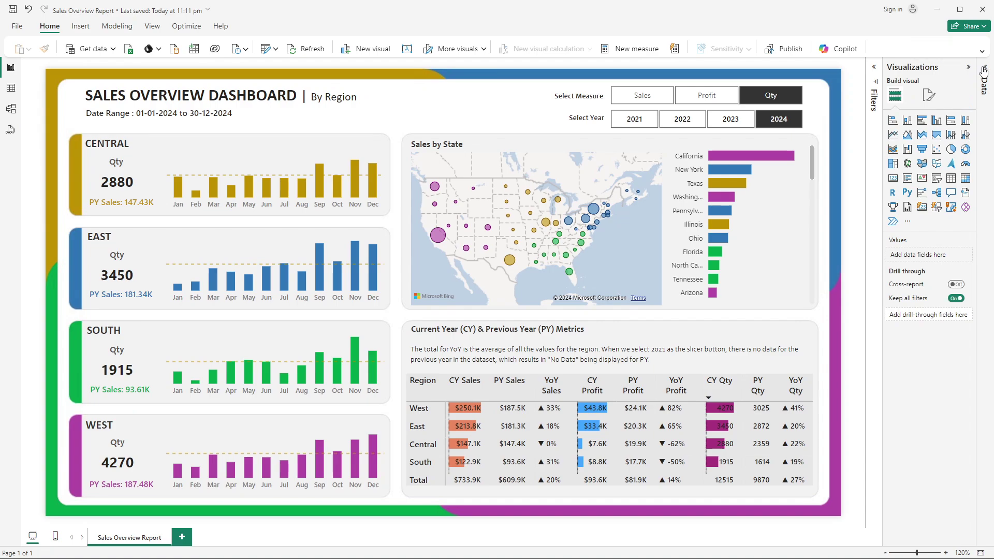
scroll(940, 259, down, 3)
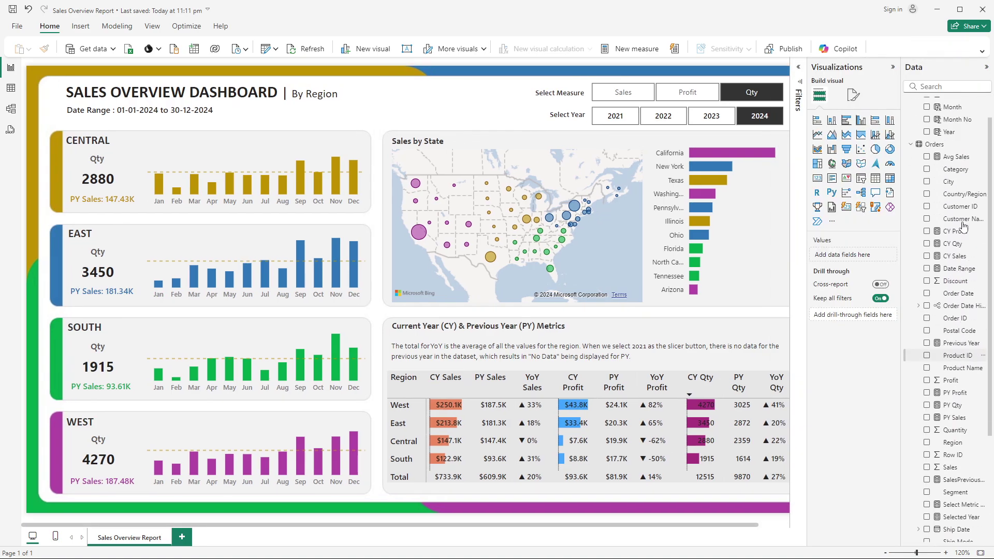
scroll(939, 260, up, 3)
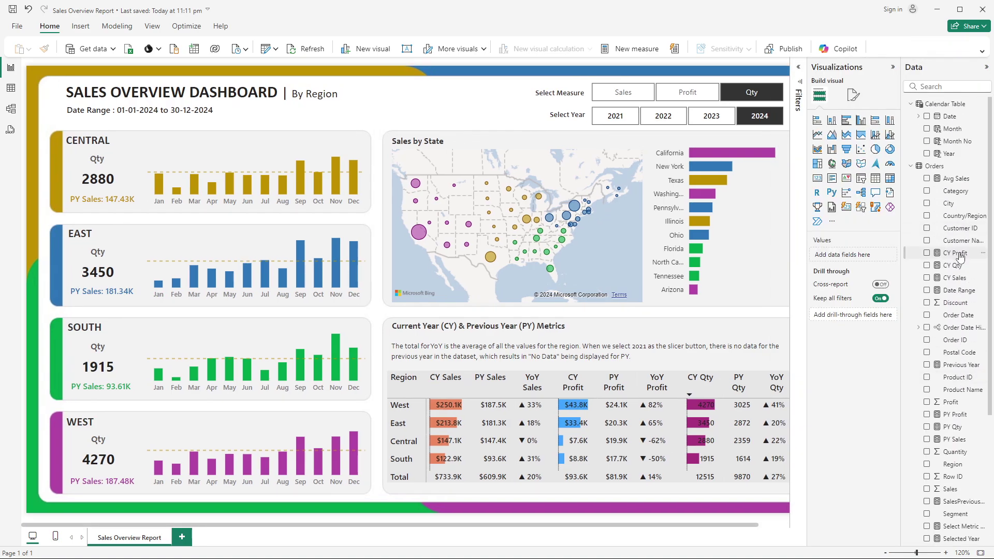
click(954, 278)
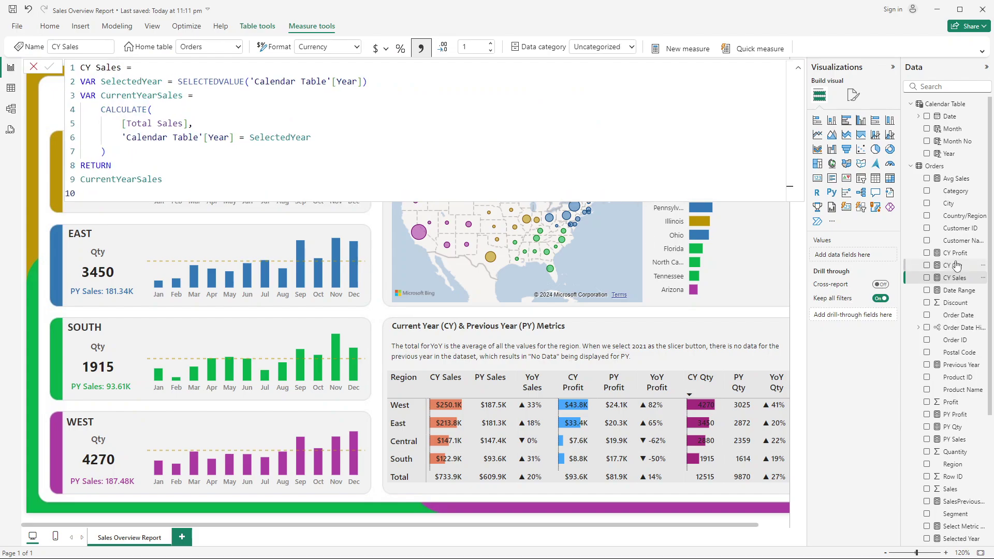
Review the DAX formula of the SalesPreviousYear measure in the Orders table
scroll(950, 326, down, 1)
scroll(951, 326, down, 5)
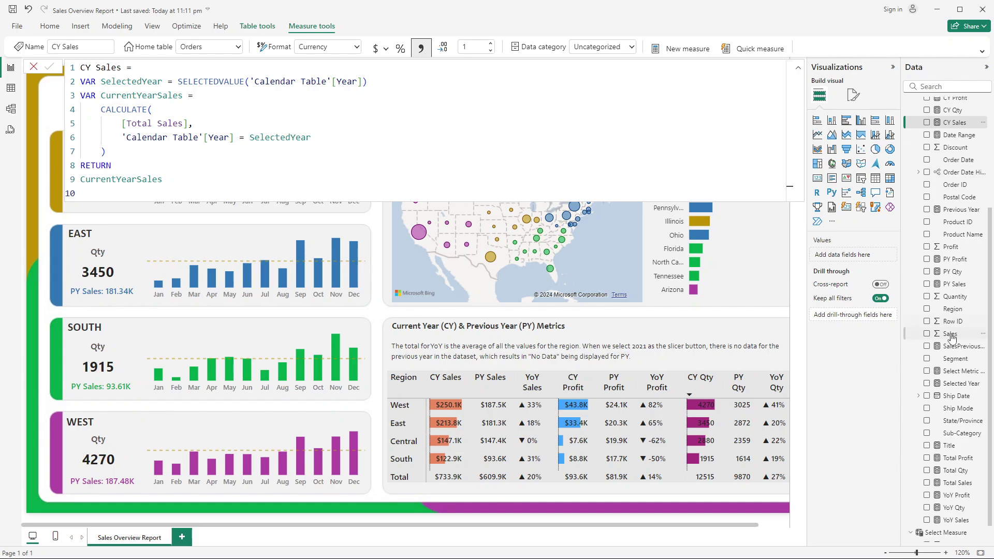
click(948, 347)
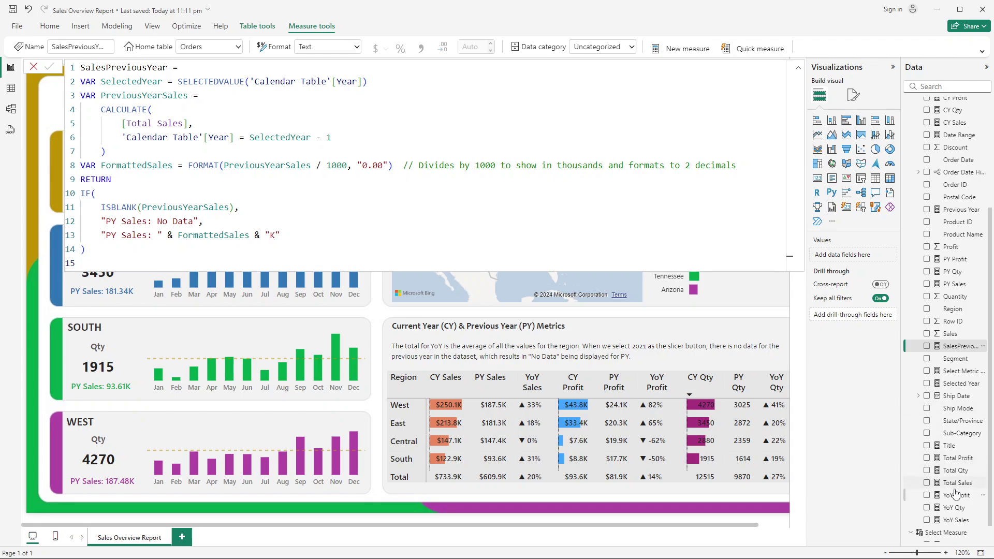
Review the YoY Profit measure's DAX formula, including its No PY check, and close it without changes
scroll(956, 486, down, 1)
click(956, 474)
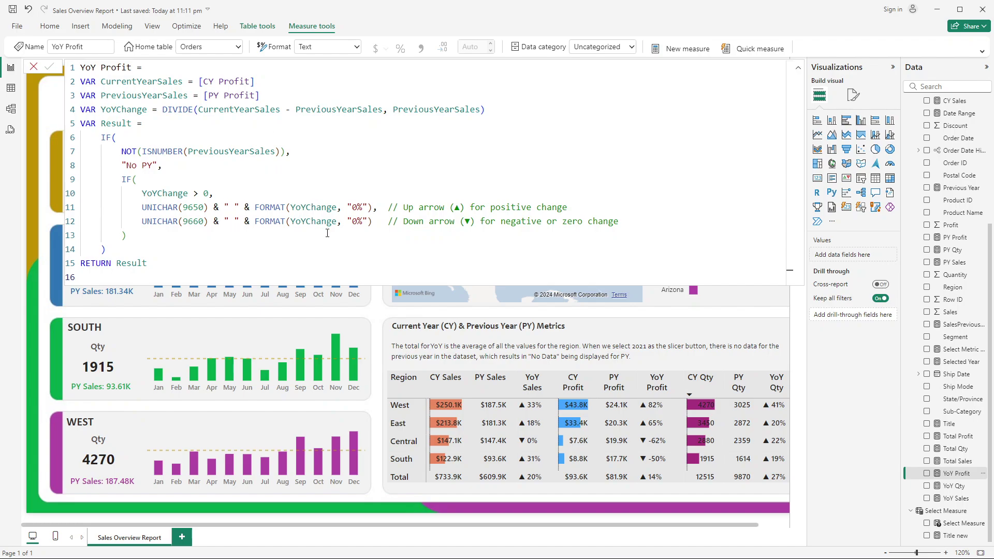
click(148, 207)
click(328, 145)
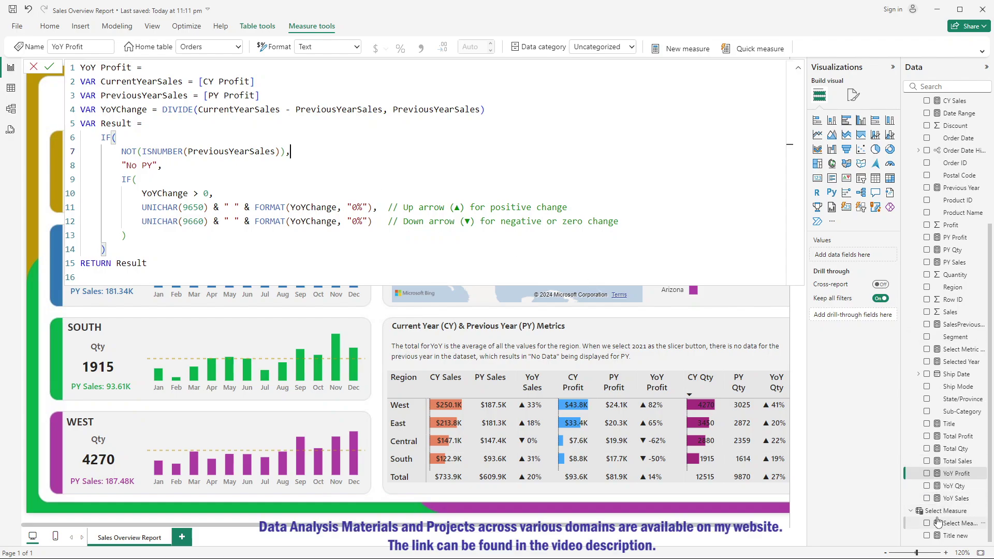
click(32, 70)
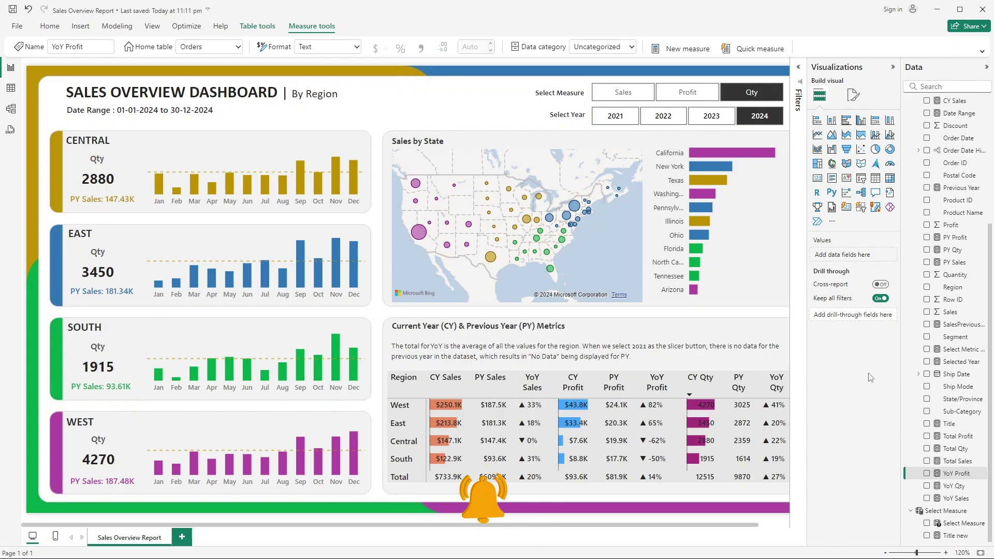
Review the Title measure's DAX formula, close it without changes, and collapse the Visualizations pane
click(949, 424)
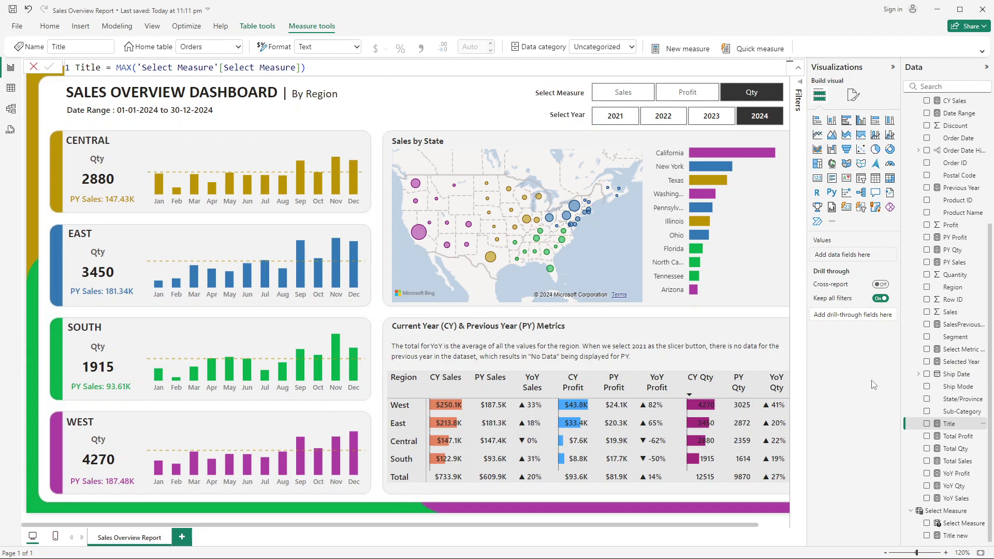
click(33, 68)
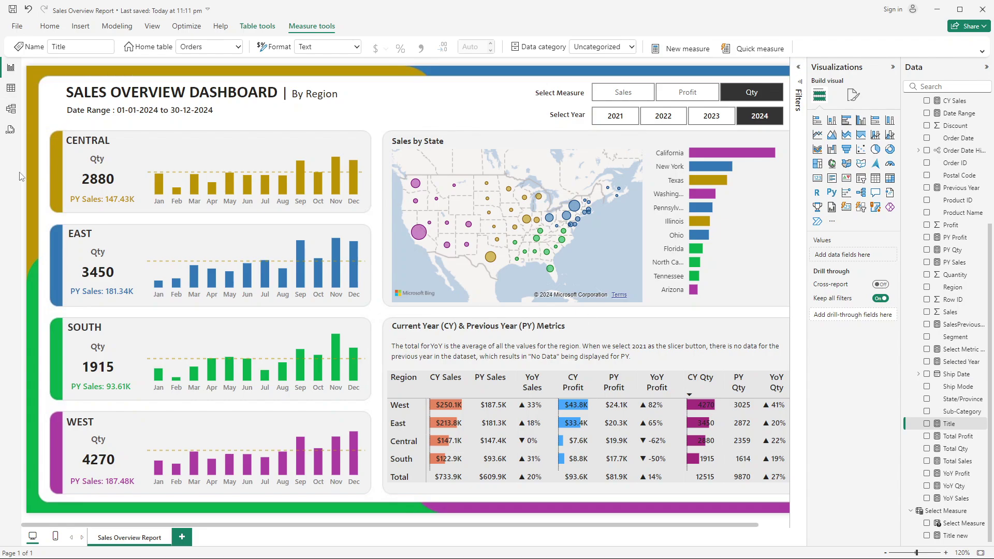
click(893, 67)
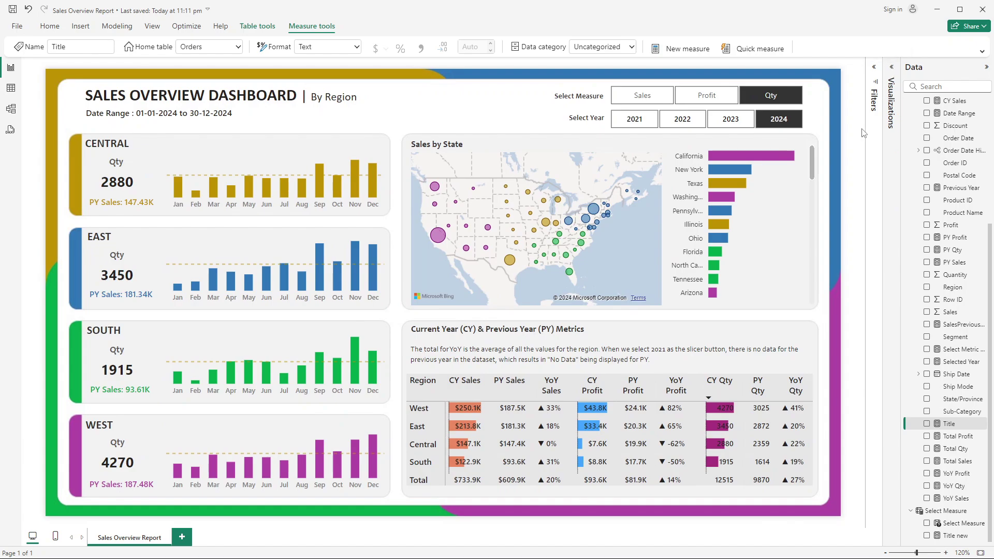